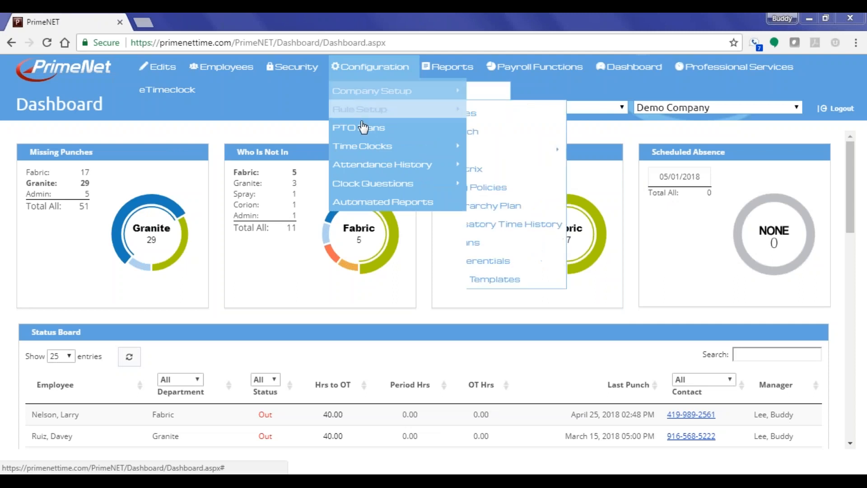
Step: Open the Rate Matrix page from the rule setup configuration
mouse_move(365, 108)
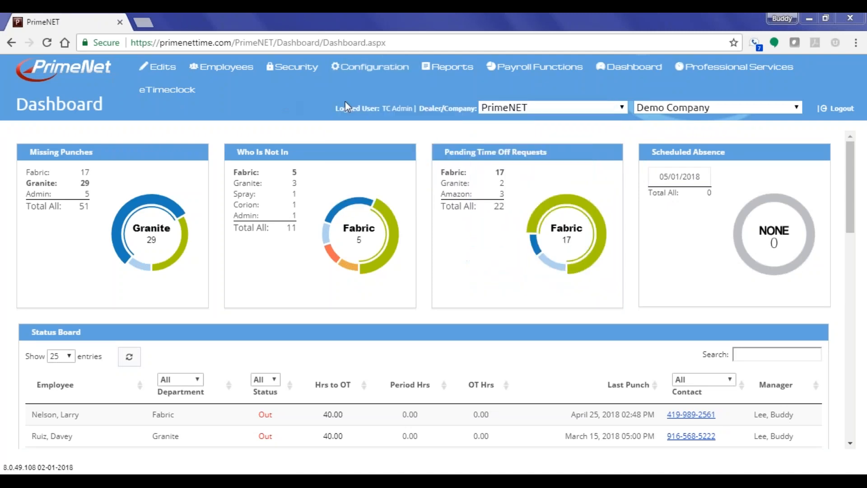
mouse_move(370, 70)
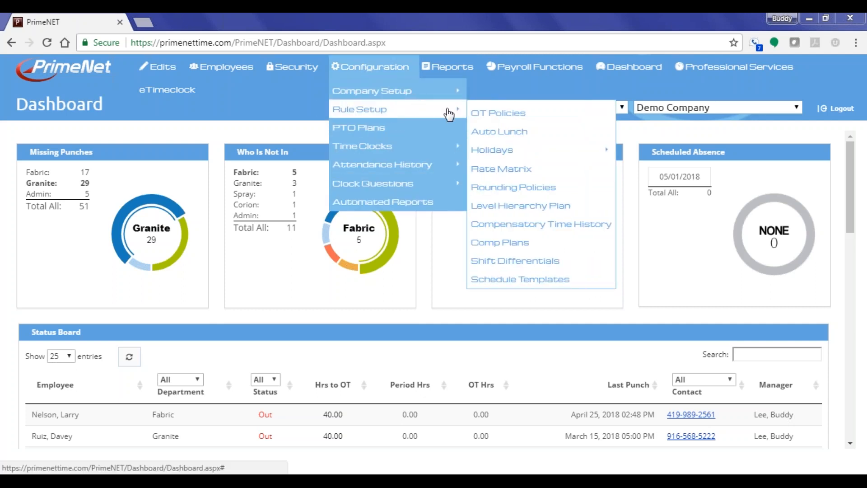
click(508, 170)
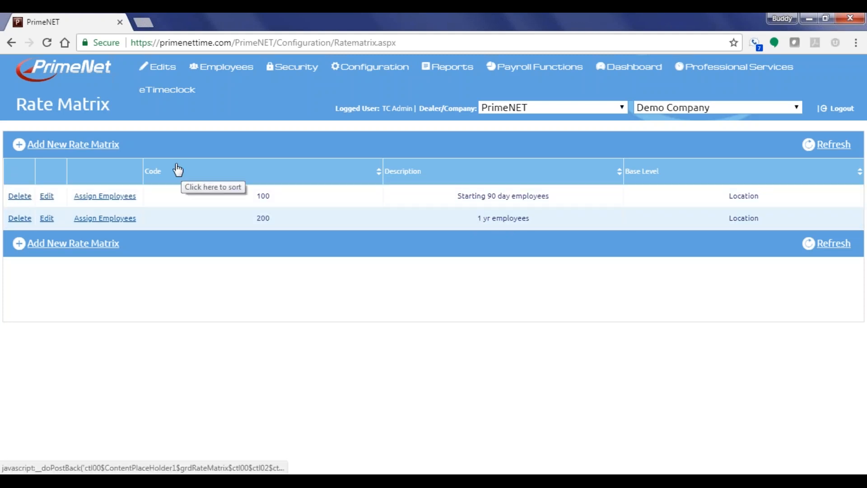
Step: Start a new rate matrix with code 200 and the description "Test Matrix"
click(103, 145)
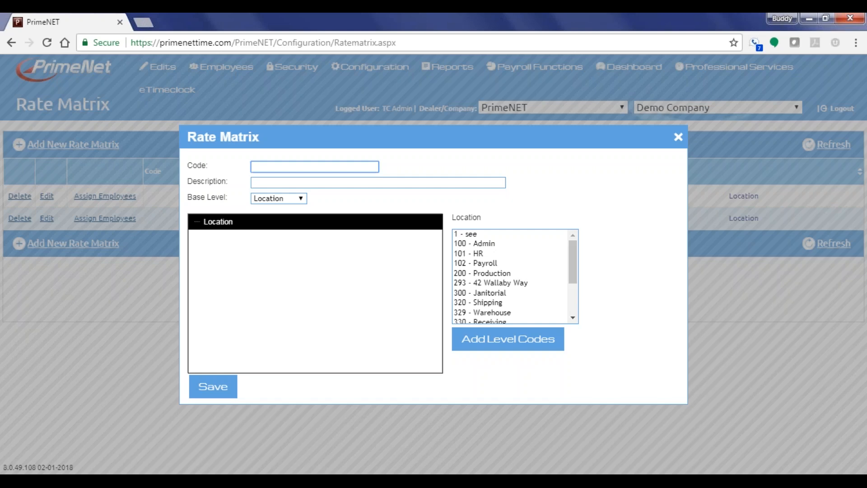
text(200)
click(275, 183)
text(T)
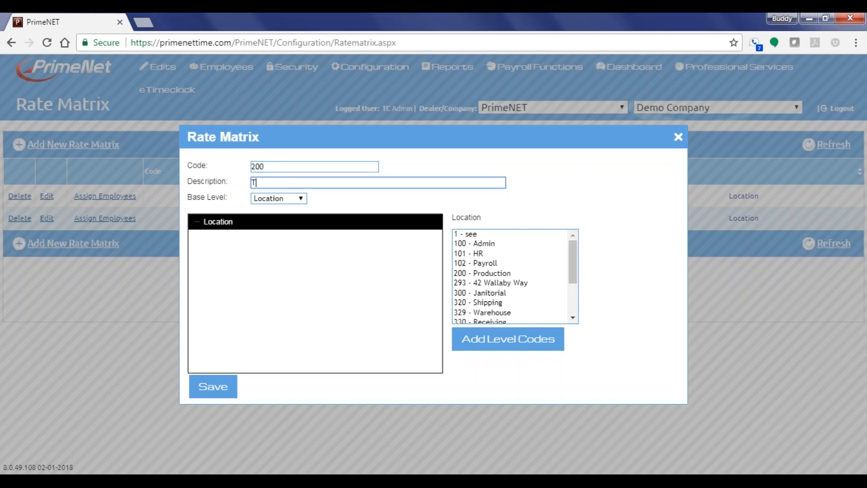
text(est Matrix)
Step: Change the new matrix's base level to Department and accept erasing the current matrix
click(261, 205)
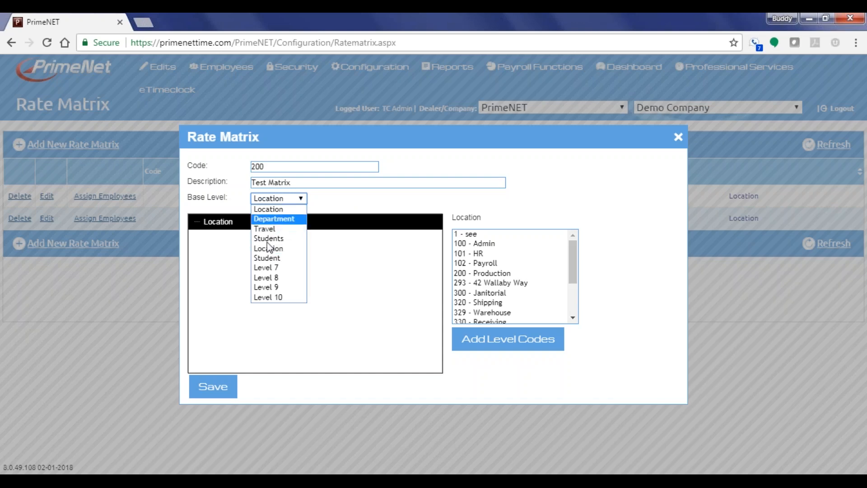
click(278, 210)
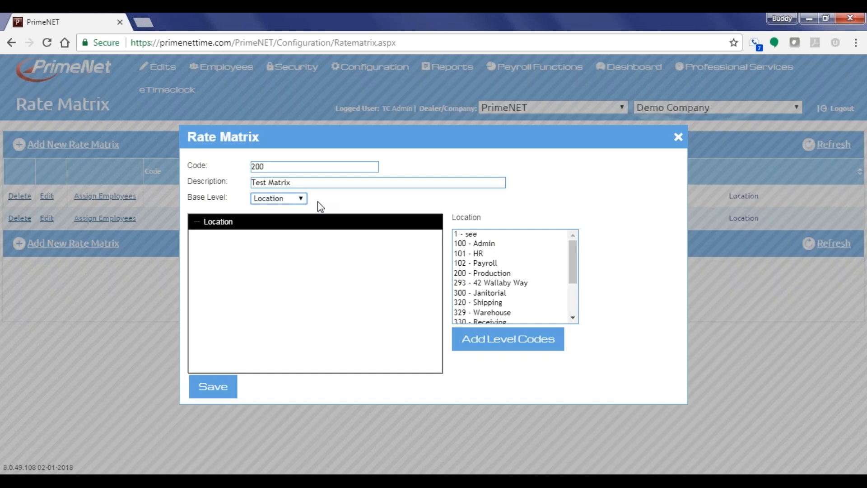
click(284, 197)
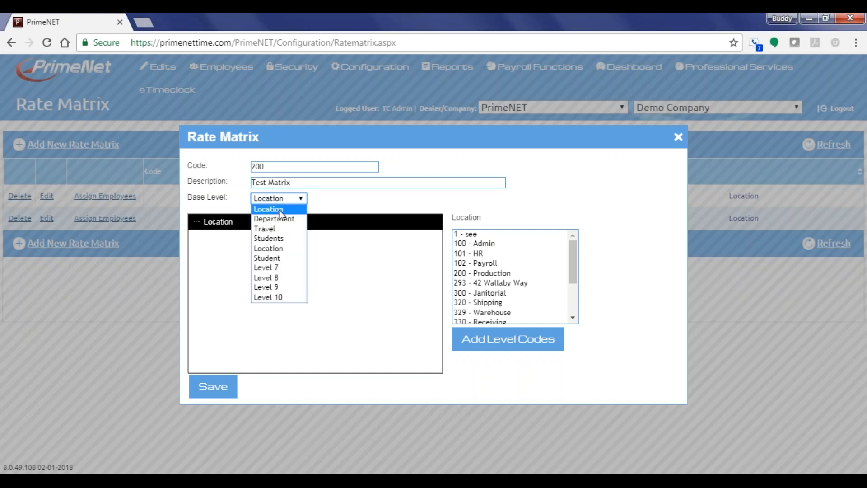
click(278, 220)
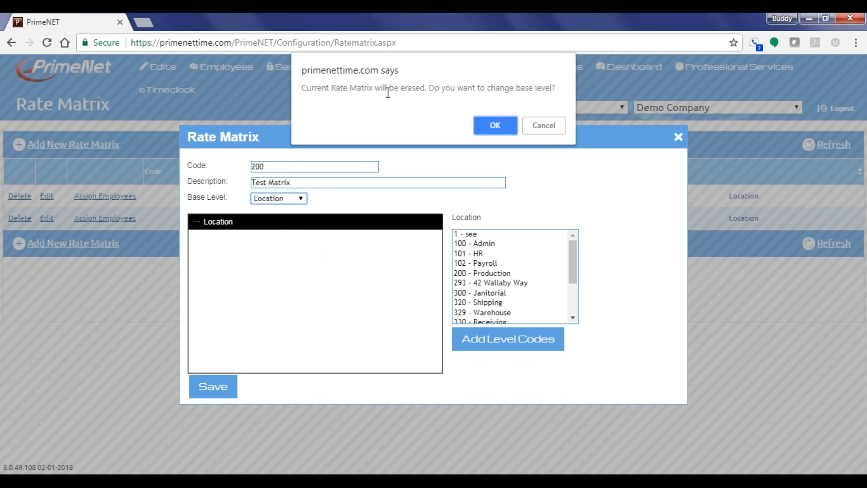
click(494, 125)
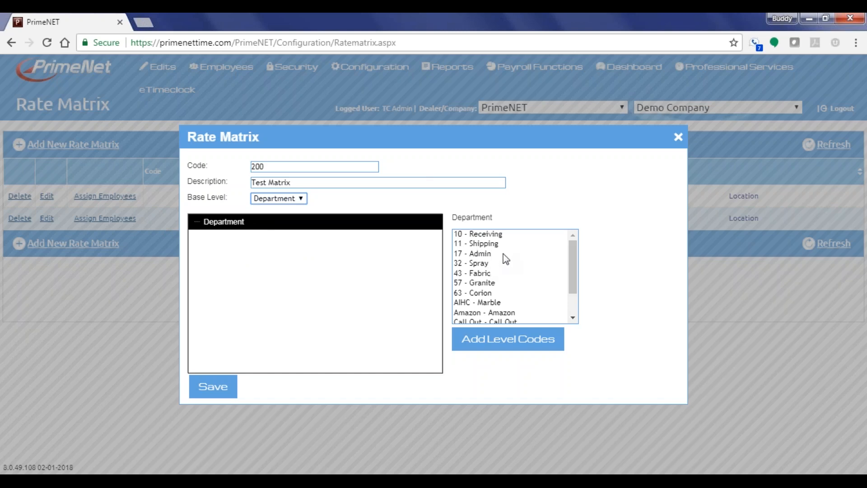
Step: Add the 11 - Shipping department to the matrix with a pay rate of $15.00
click(487, 247)
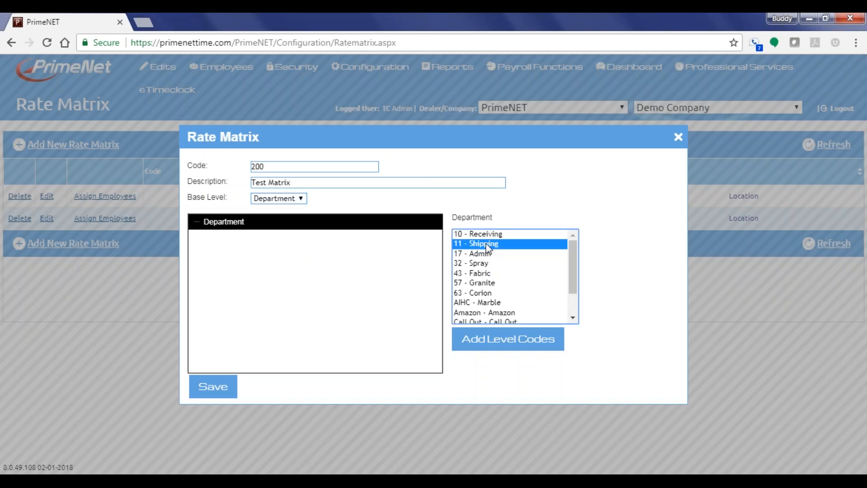
click(483, 339)
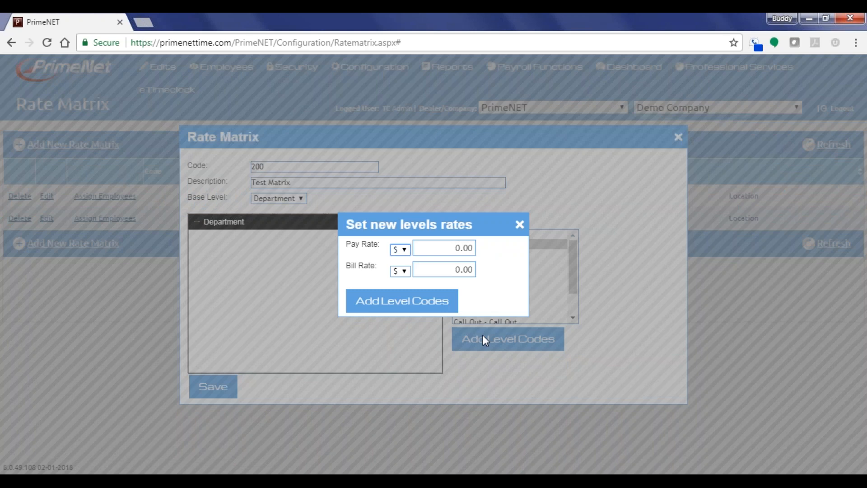
click(445, 249)
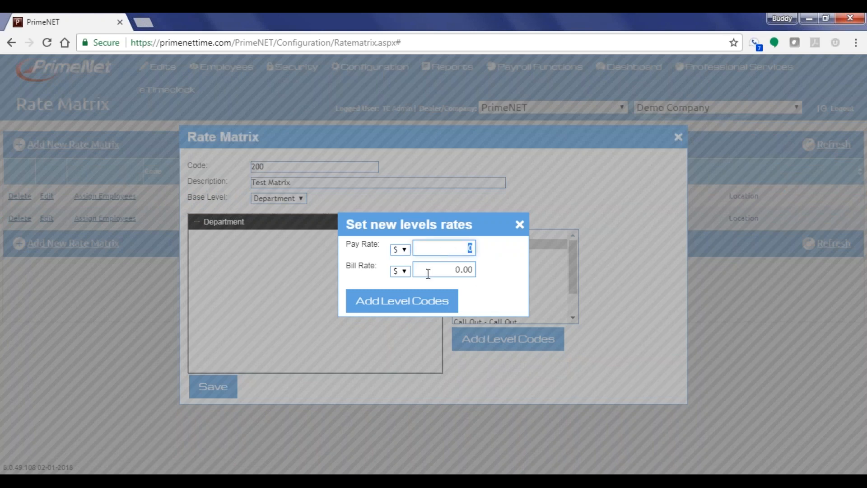
text(15.00)
click(397, 309)
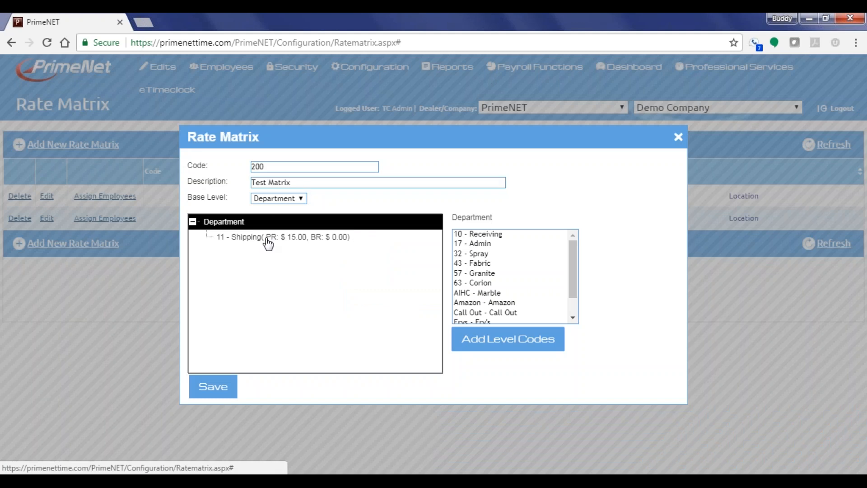
Step: Add the 10 - Receiving department at the matrix's Department level with a pay rate of $10.00
click(294, 239)
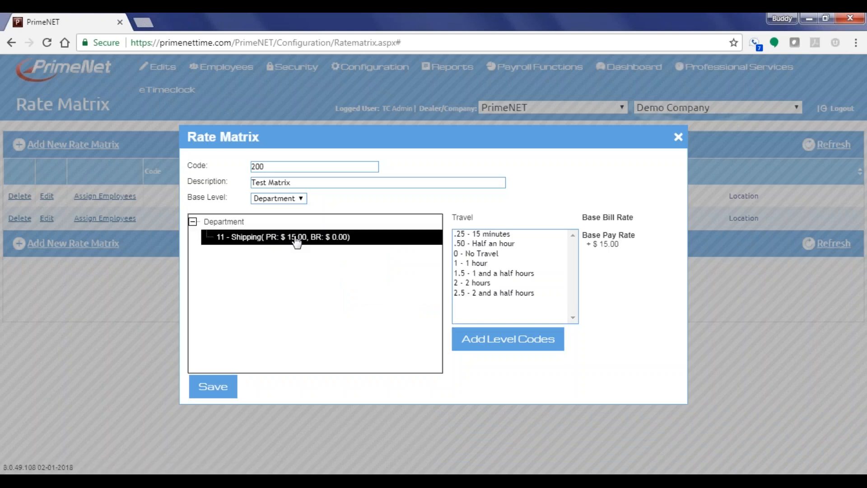
click(231, 223)
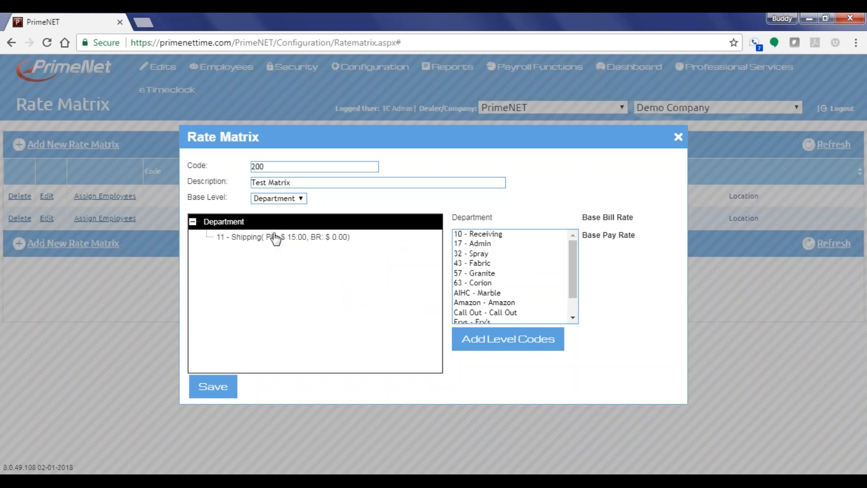
click(486, 233)
double_click(486, 233)
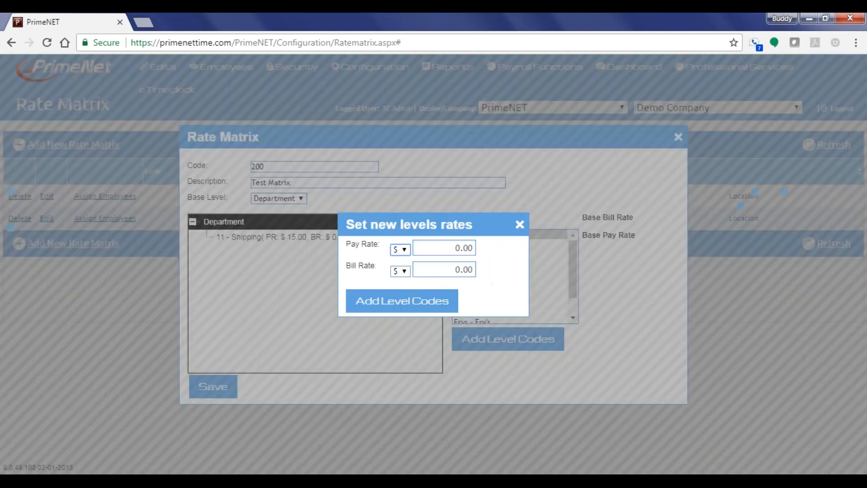
click(447, 249)
text(10.00)
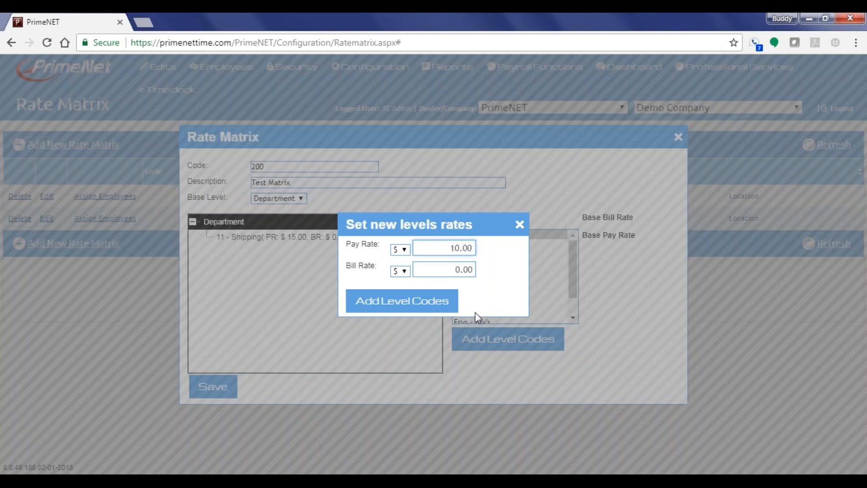
click(397, 306)
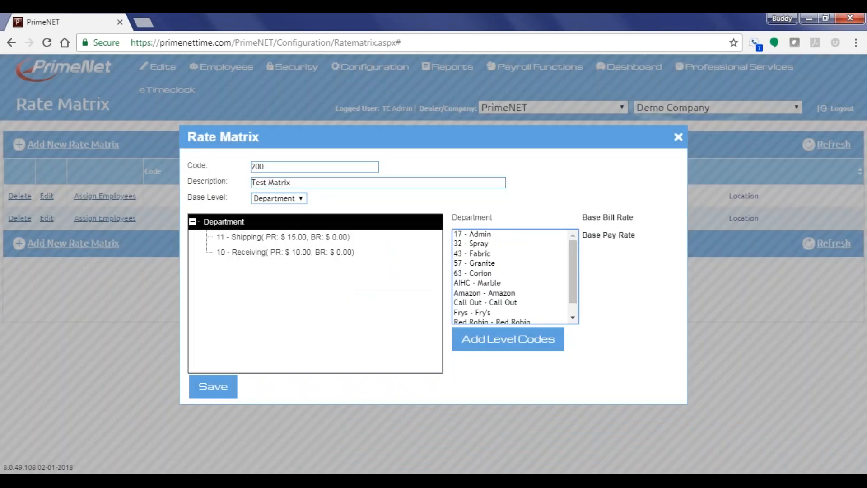
Step: Add the 43 - Fabric department with a pay rate of $11.00 and save the rate matrix
click(485, 255)
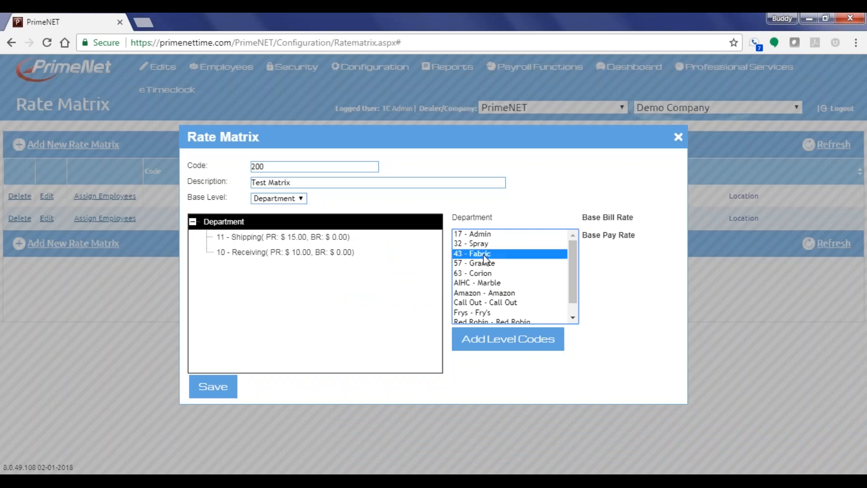
click(485, 258)
click(470, 247)
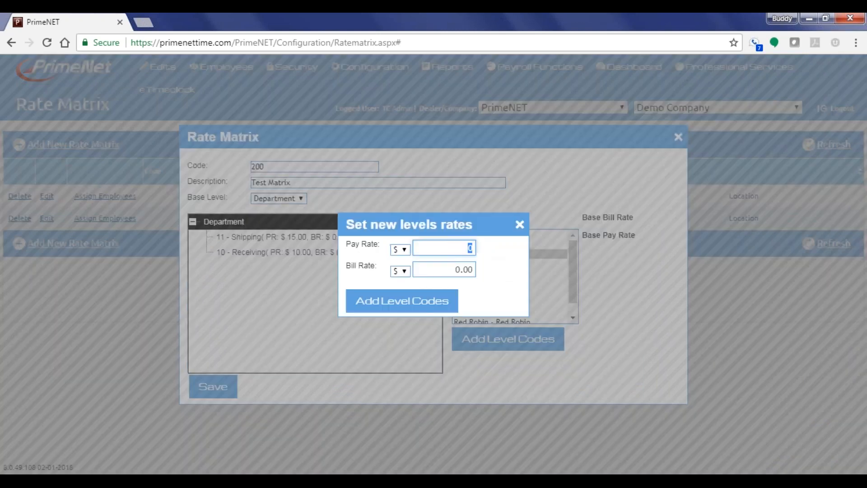
text(11.00)
click(419, 304)
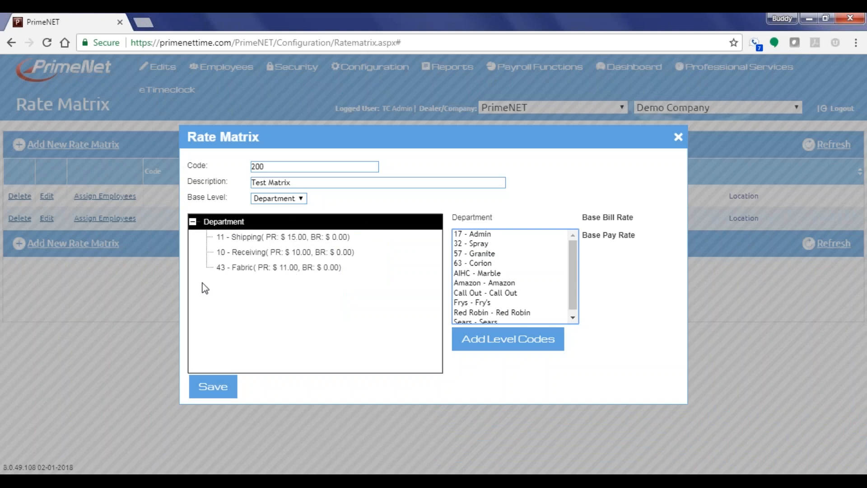
click(210, 388)
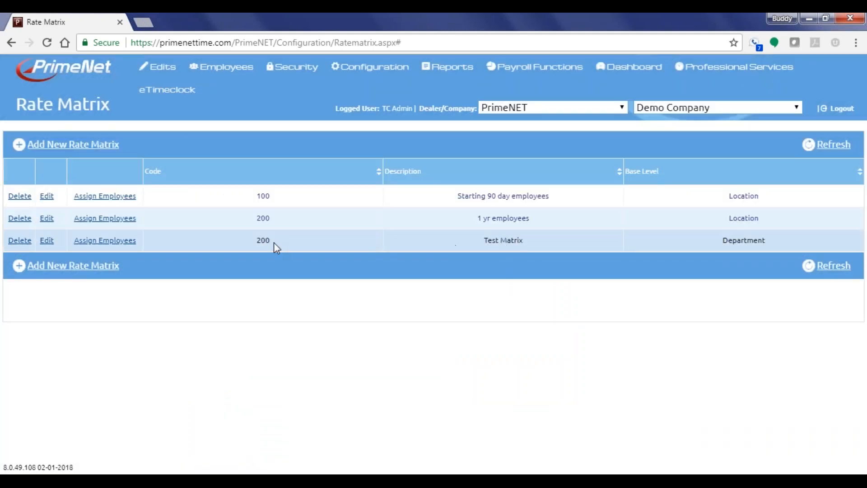
Step: Review the saved Test Matrix entries without editing them and open that matrix's employee assignment
click(45, 242)
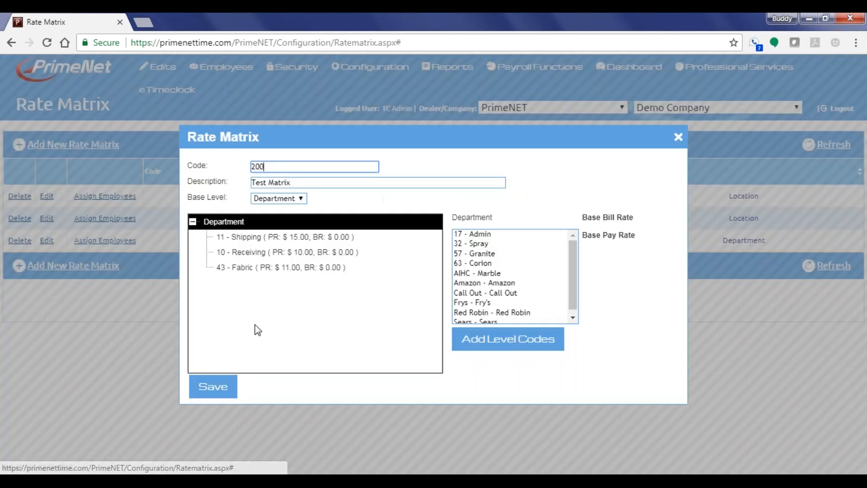
click(678, 137)
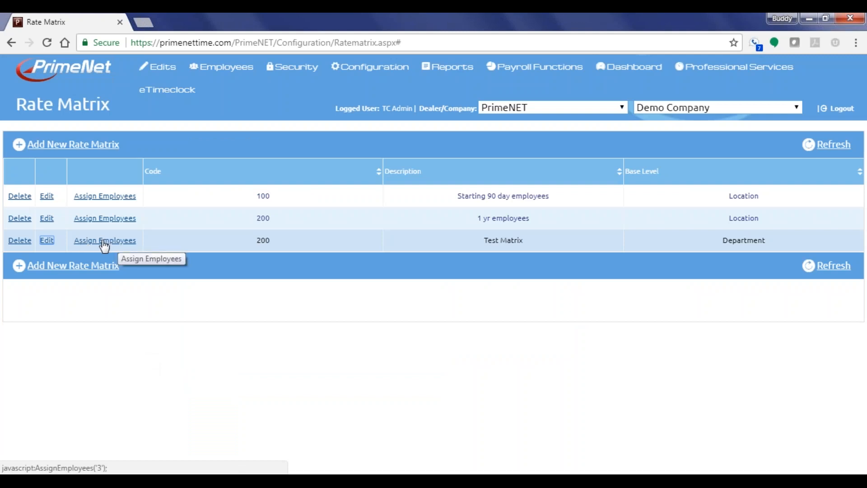
click(103, 242)
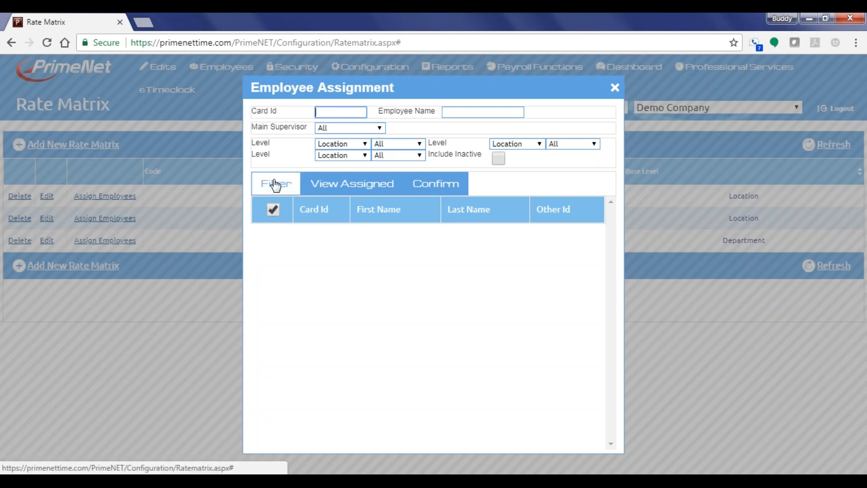
Step: Filter the assignable employees by each main supervisor in turn and reset the supervisor filter to All
click(351, 129)
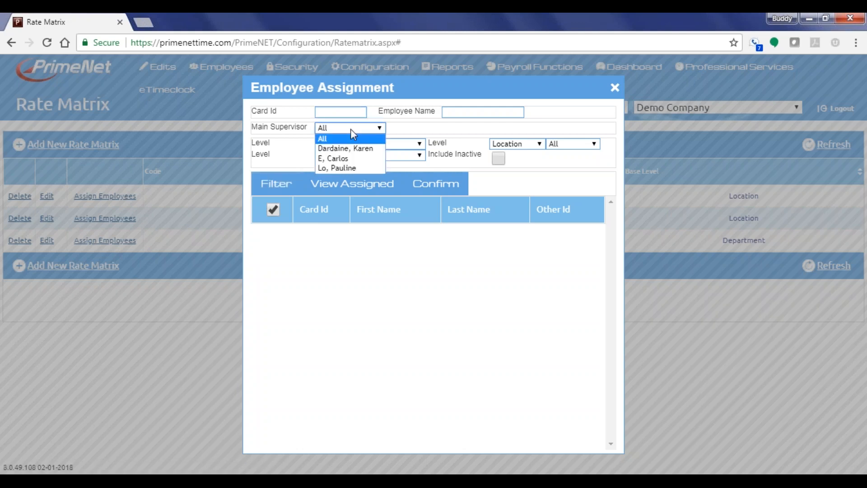
click(336, 161)
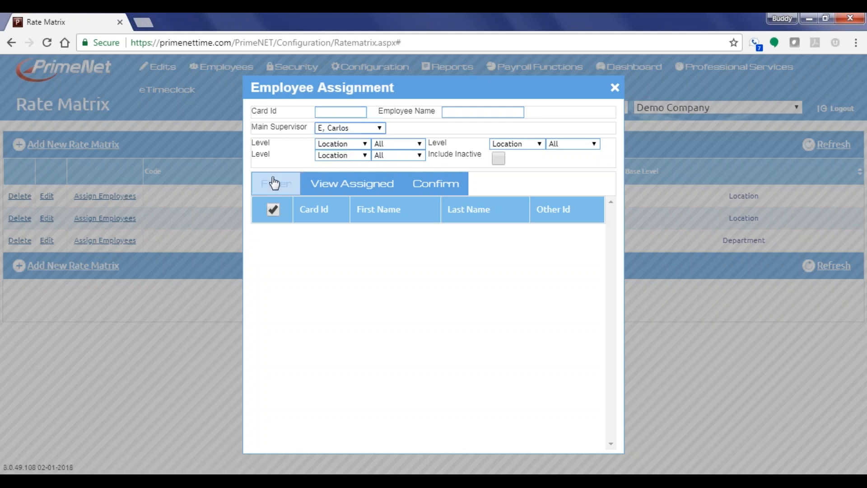
click(270, 185)
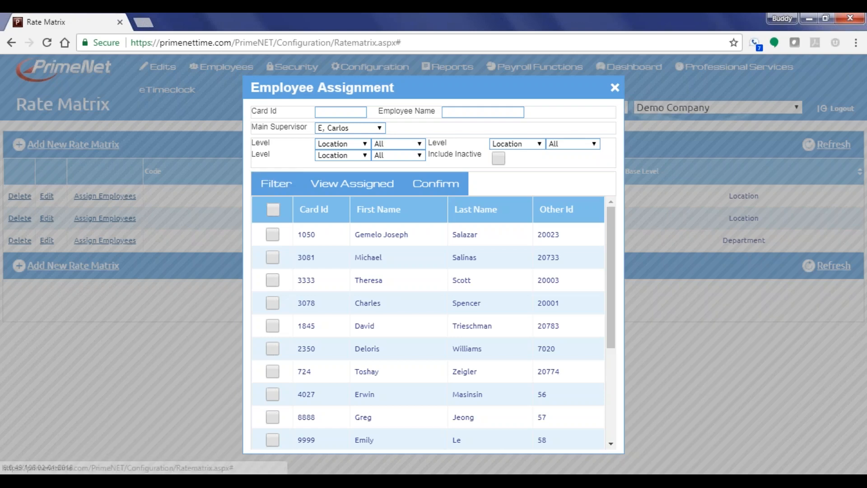
click(354, 126)
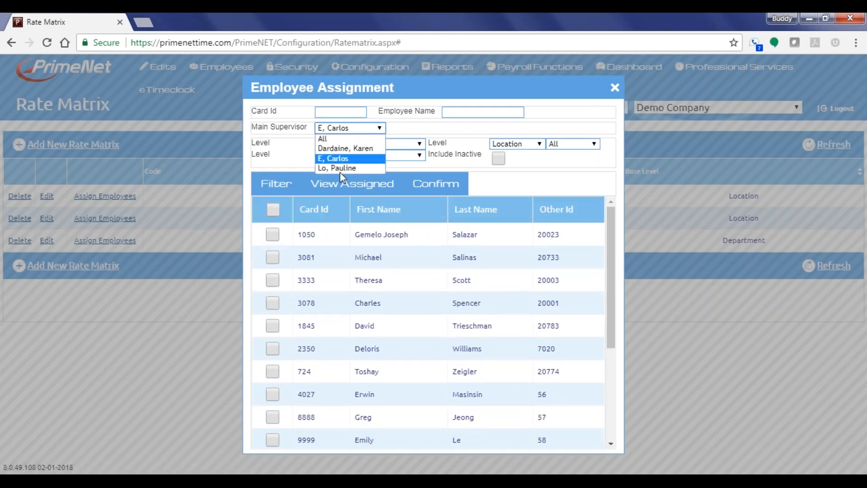
click(341, 168)
click(285, 184)
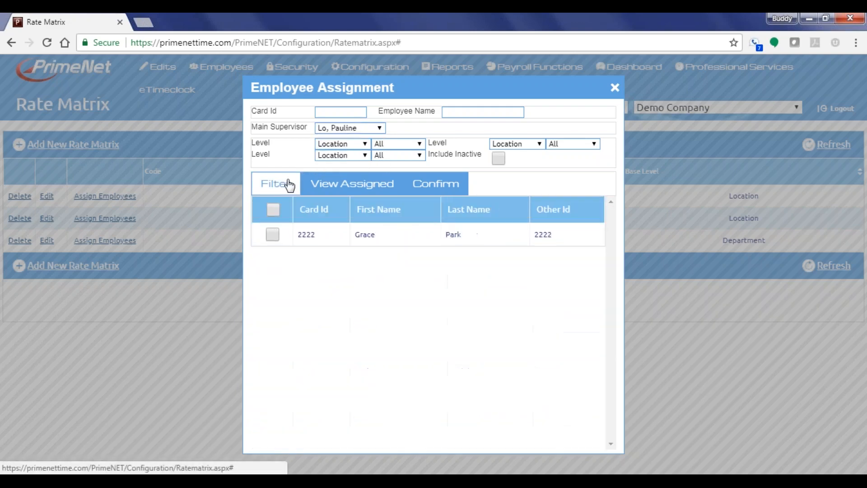
click(354, 128)
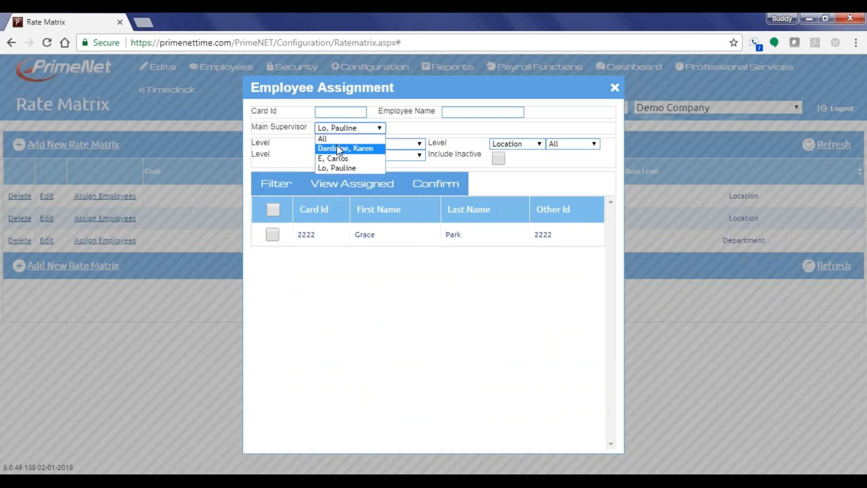
click(344, 146)
click(276, 183)
click(354, 128)
click(335, 136)
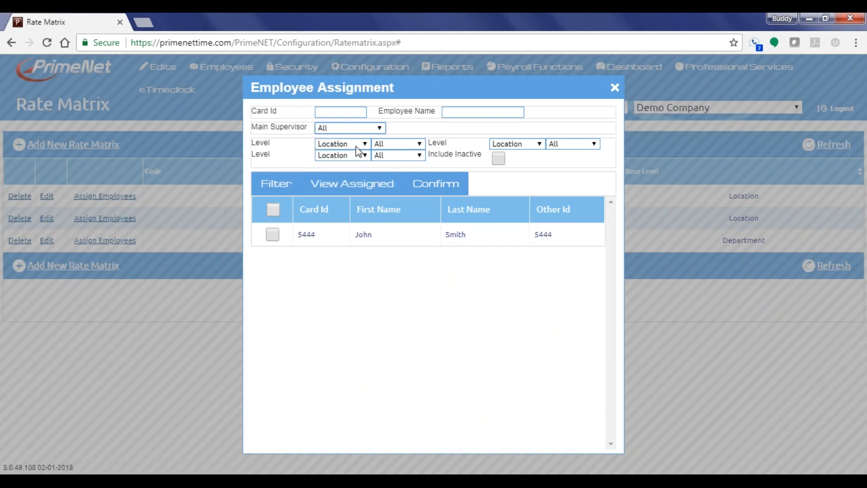
Step: Filter the assignable employees by Department level 63 and reset the department value to All
click(361, 144)
click(335, 162)
click(399, 143)
click(381, 226)
click(277, 183)
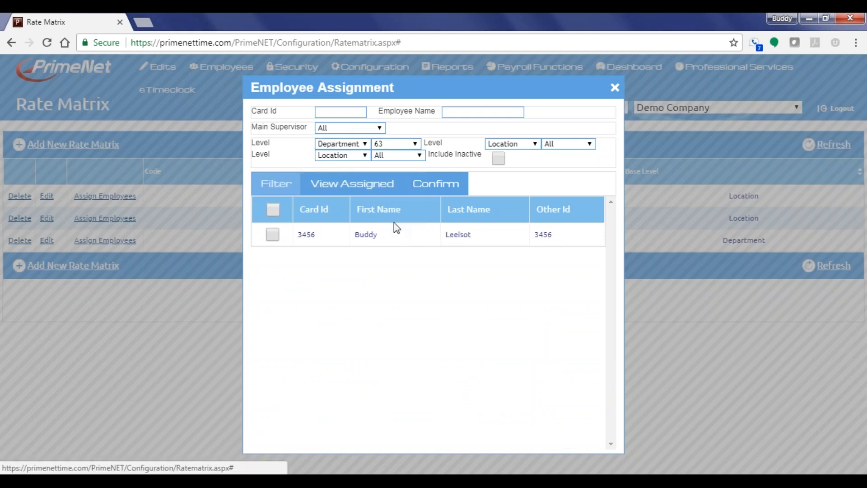
click(393, 144)
click(381, 152)
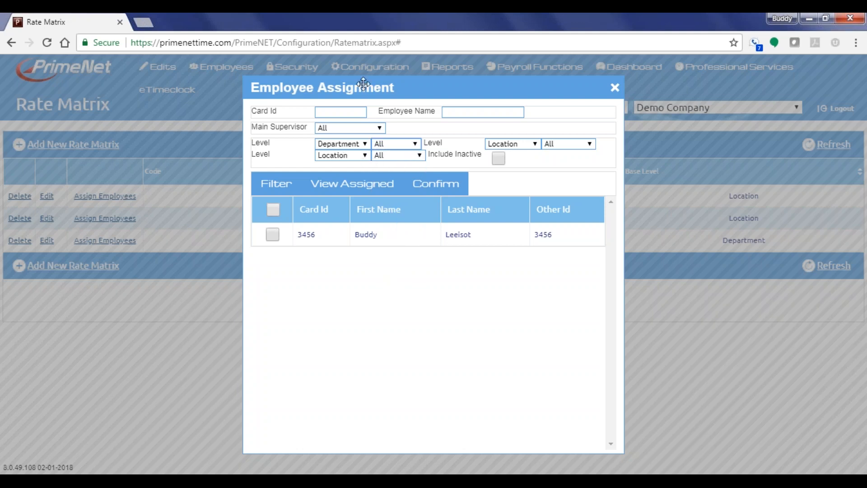
Step: List all employees without filters and select five of them for assignment to the Test Matrix
click(276, 183)
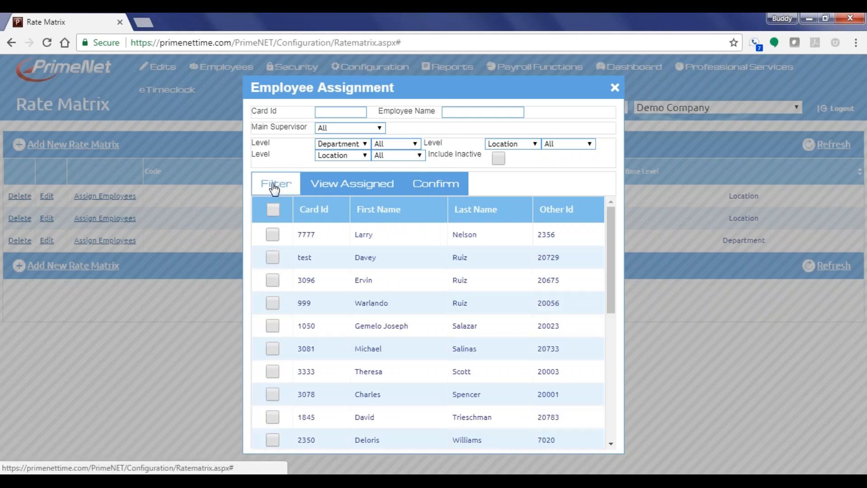
scroll(319, 261, down, 10)
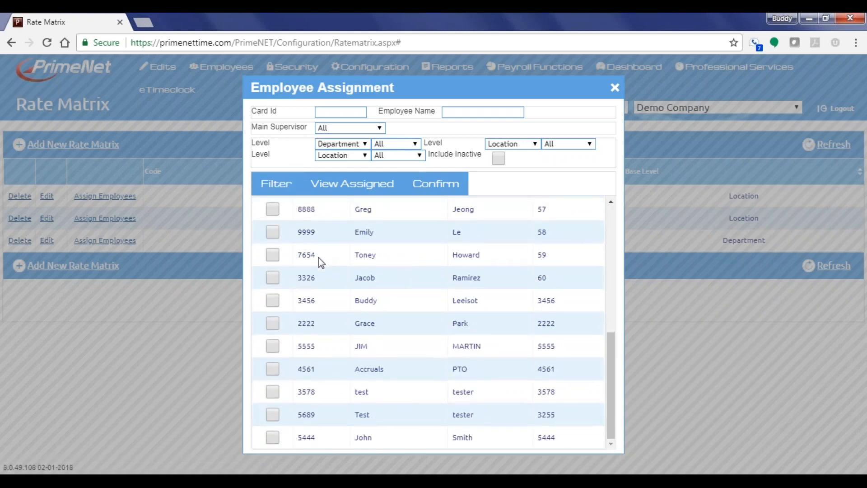
click(273, 256)
click(274, 232)
scroll(273, 323, up, 5)
scroll(278, 318, up, 2)
click(272, 235)
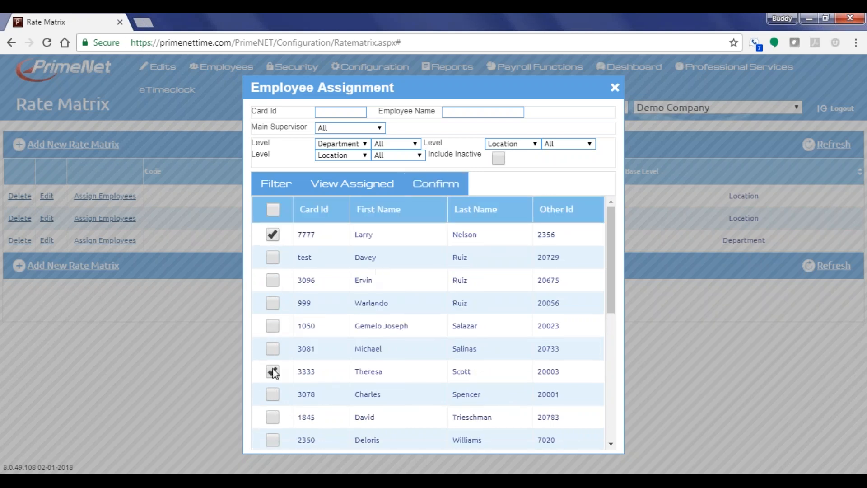
Step: Save the selected employees' assignment to the Test Matrix and return to the rate matrix list
click(440, 186)
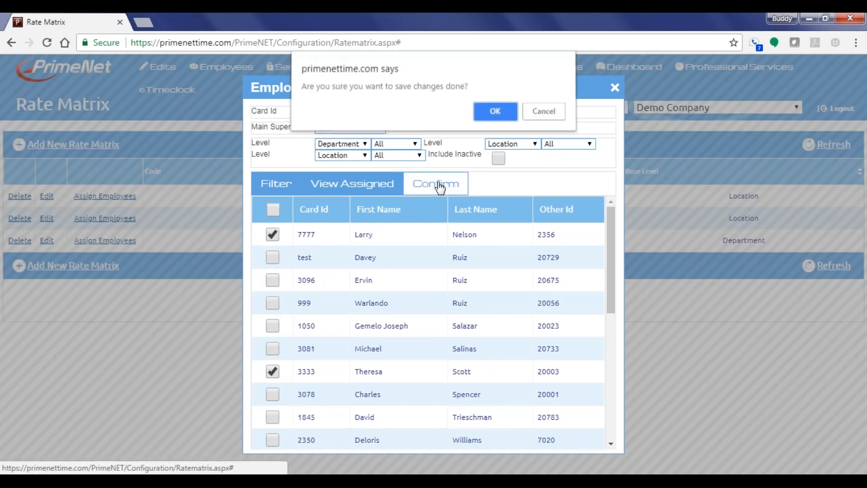
click(481, 115)
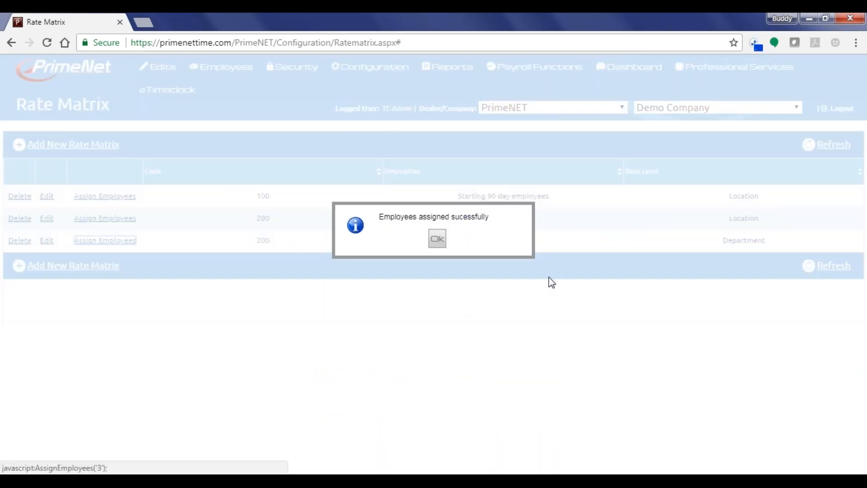
click(437, 239)
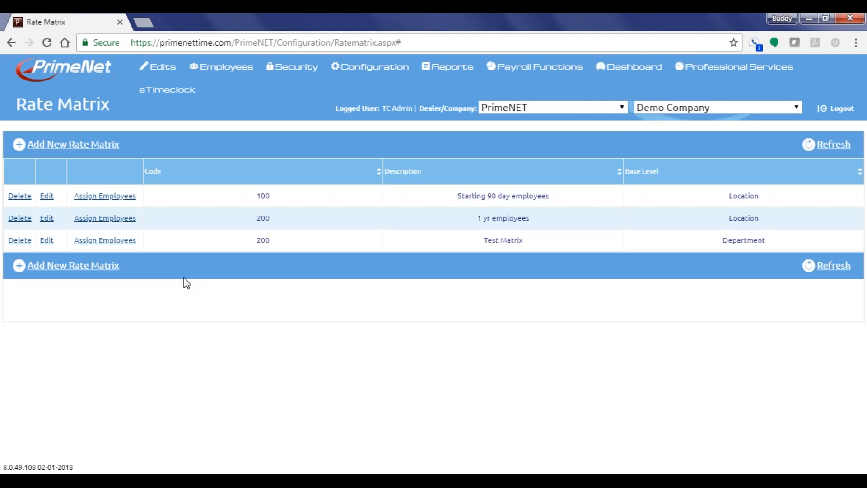
Step: Reopen the Test Matrix employee assignment, check the full and assigned-only employee lists, and close it without saving
click(103, 242)
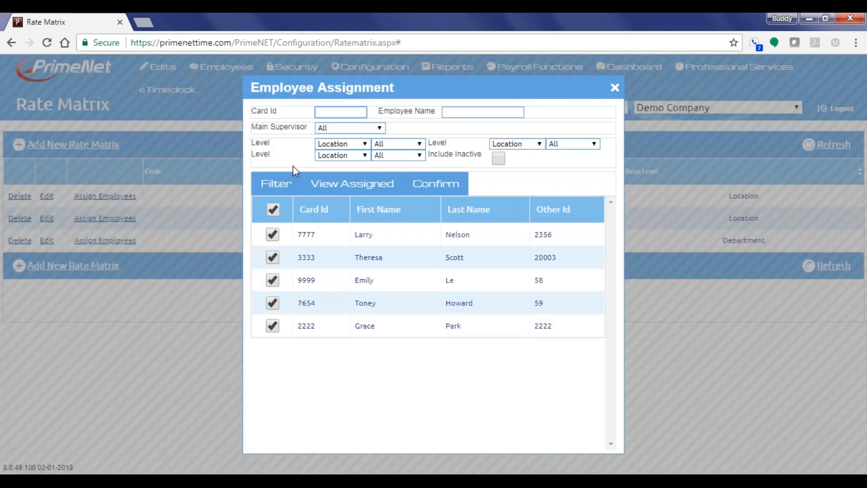
click(273, 181)
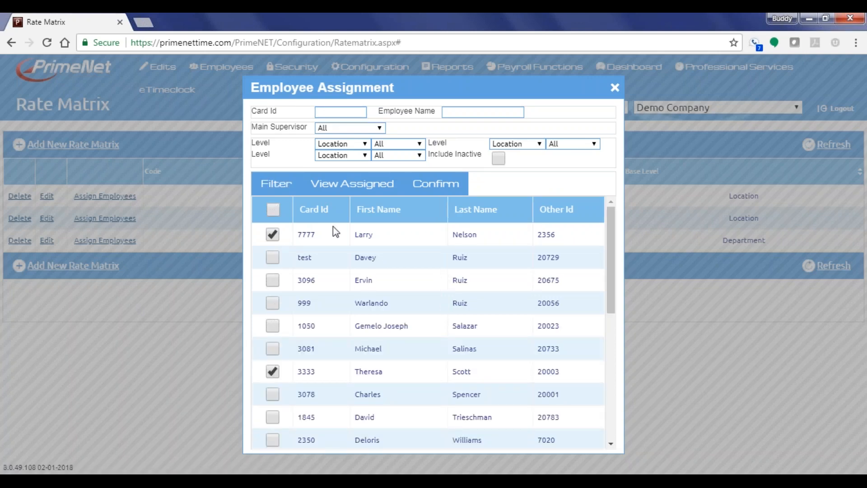
click(345, 184)
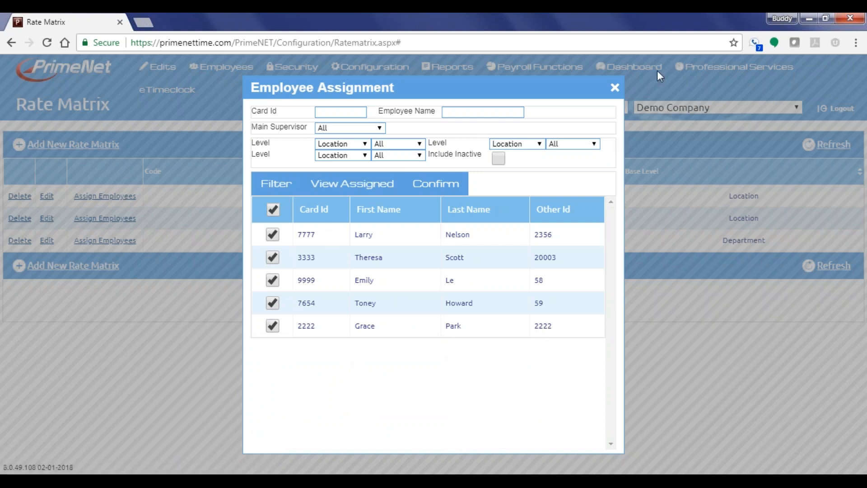
click(614, 87)
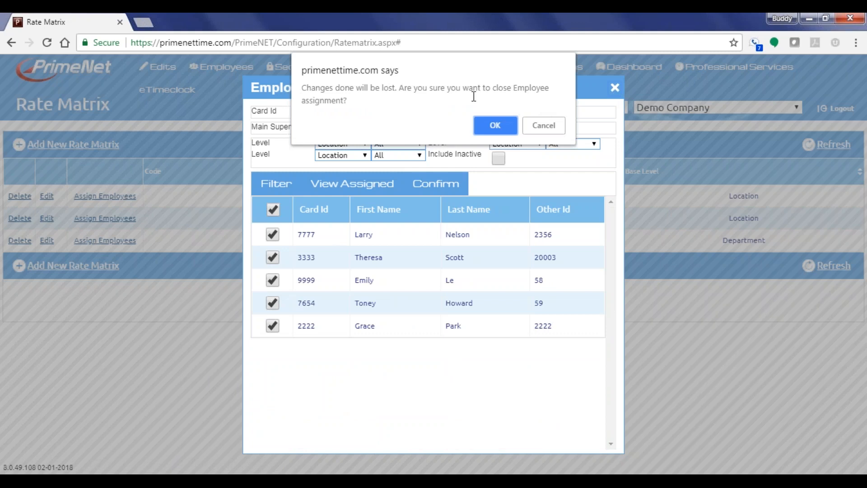
click(493, 125)
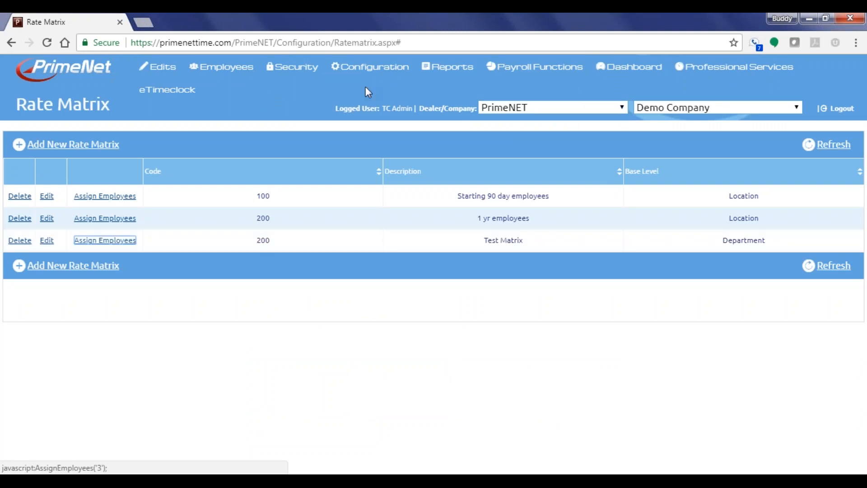
Step: Display the Rule Setup configuration options
mouse_move(371, 68)
mouse_move(383, 110)
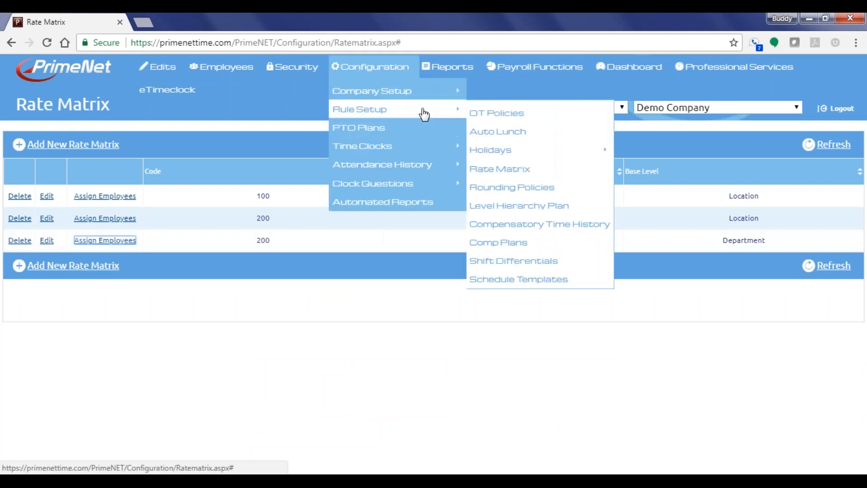